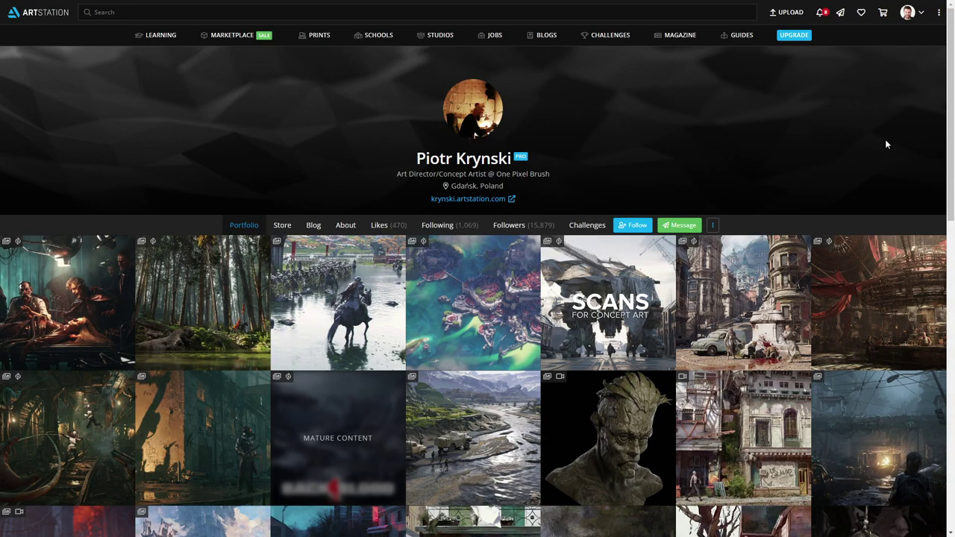
scroll(885, 142, down, 1)
scroll(883, 144, down, 1)
scroll(882, 146, down, 1)
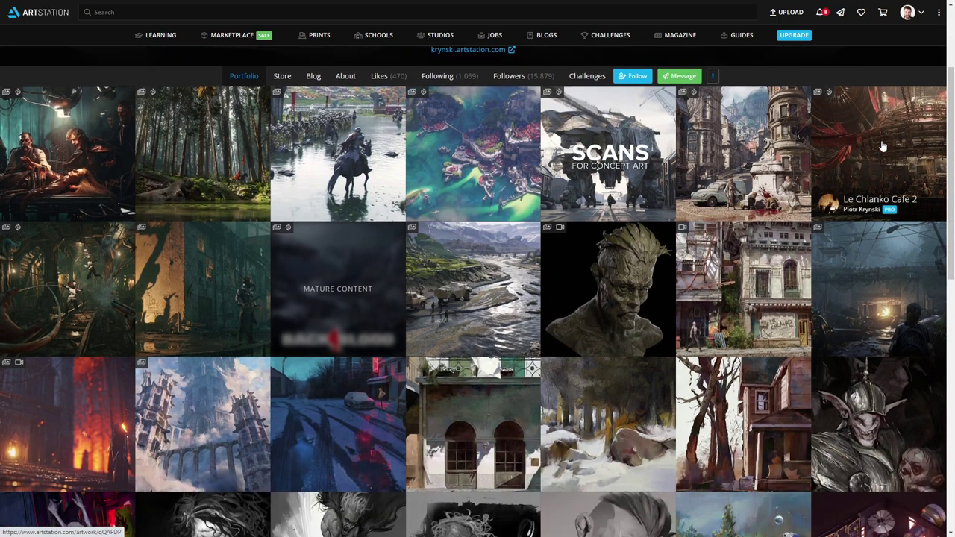
scroll(881, 141, up, 3)
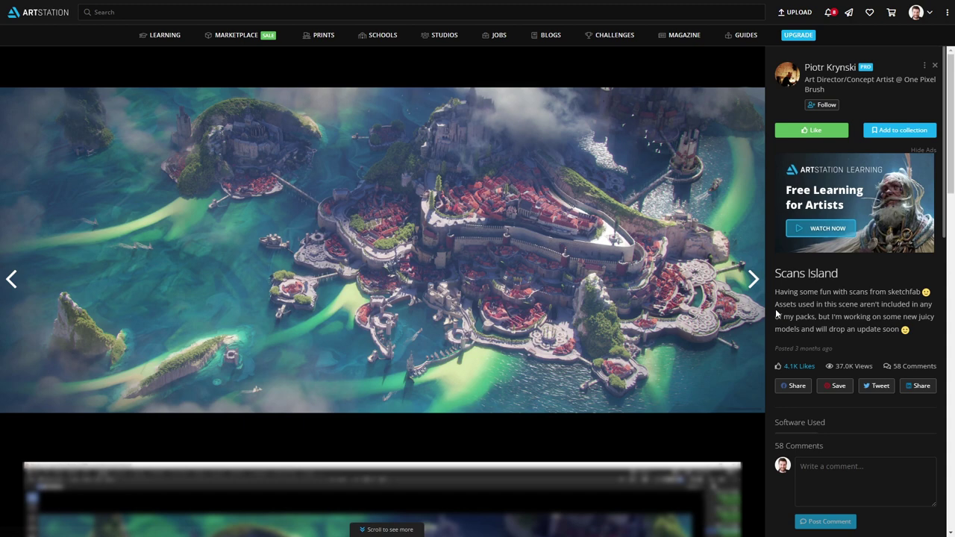
scroll(633, 295, down, 2)
scroll(630, 298, down, 2)
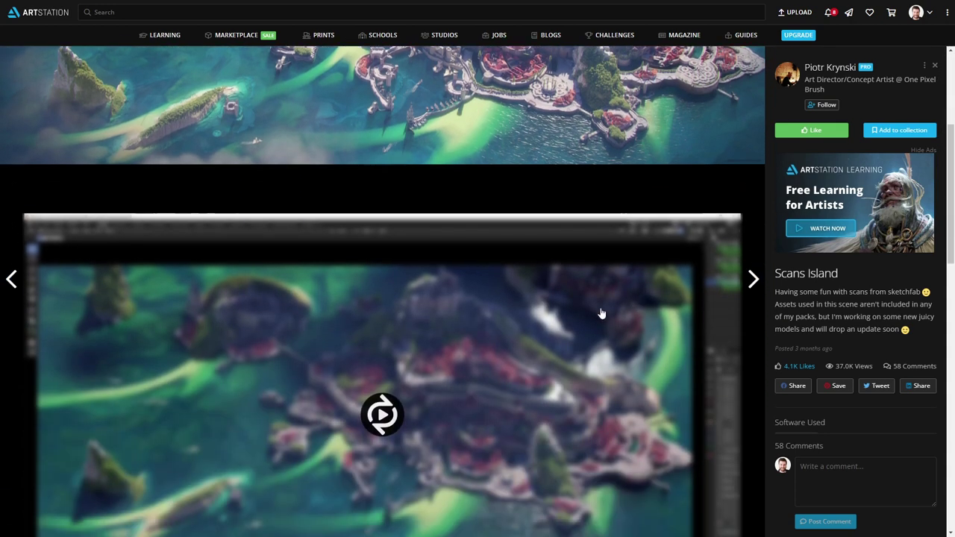
scroll(603, 316, down, 2)
scroll(547, 324, down, 3)
scroll(221, 310, down, 3)
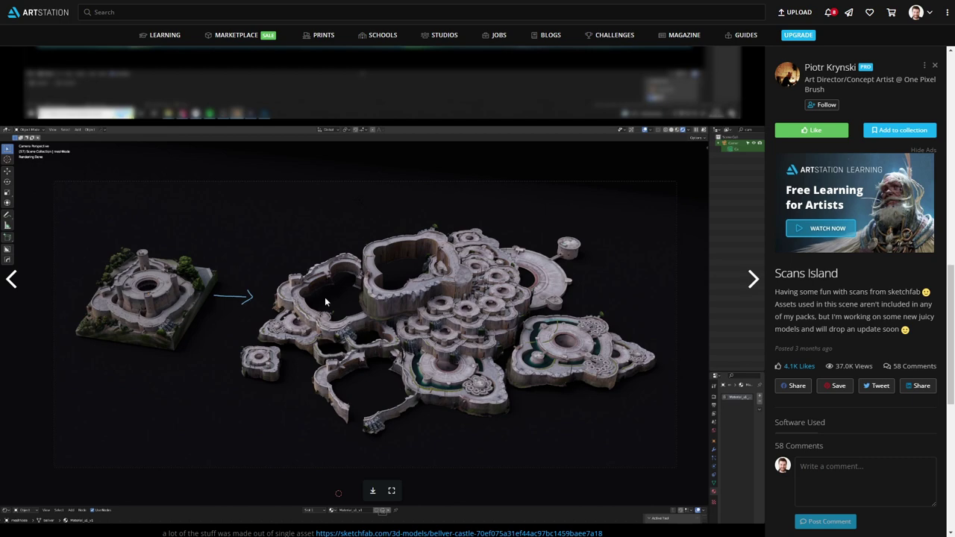
scroll(425, 314, down, 3)
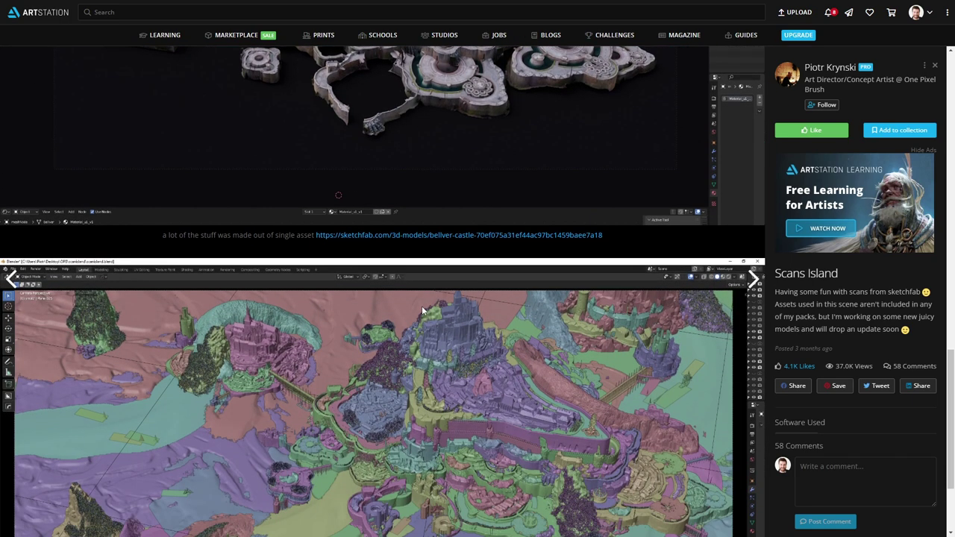
Follow the Scans Island post's asset link to the Bellver castle model on Sketchfab
click(419, 236)
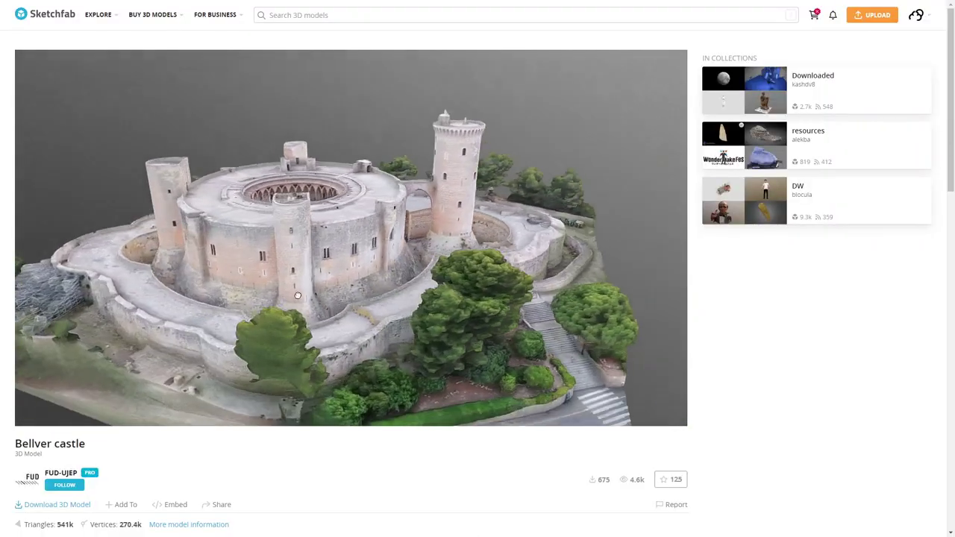
Orbit the Bellver castle scan in the Sketchfab viewer to inspect it from other sides
mouse_move(298, 296)
mouse_down()
mouse_move(444, 293)
mouse_move(187, 296)
mouse_up()
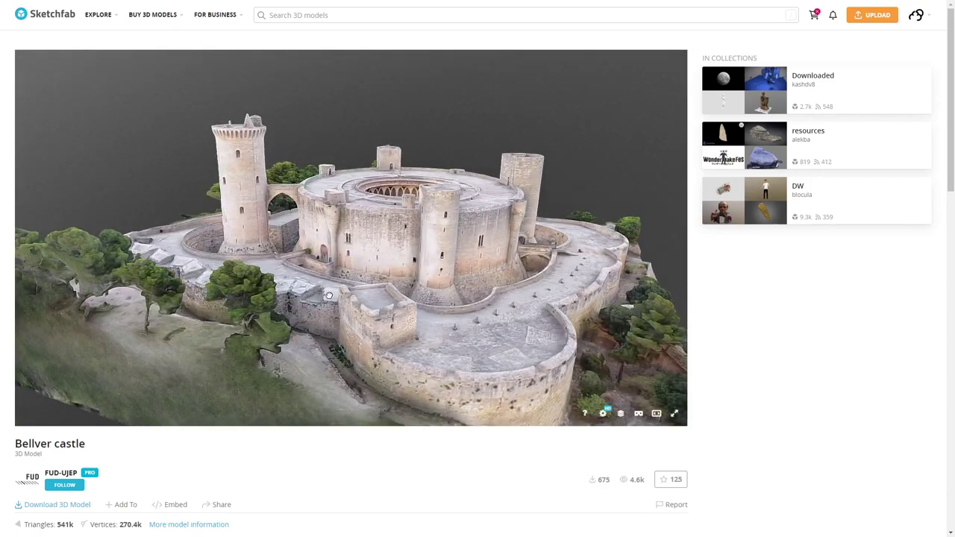
mouse_move(261, 298)
mouse_down()
mouse_move(326, 316)
mouse_move(272, 332)
mouse_up()
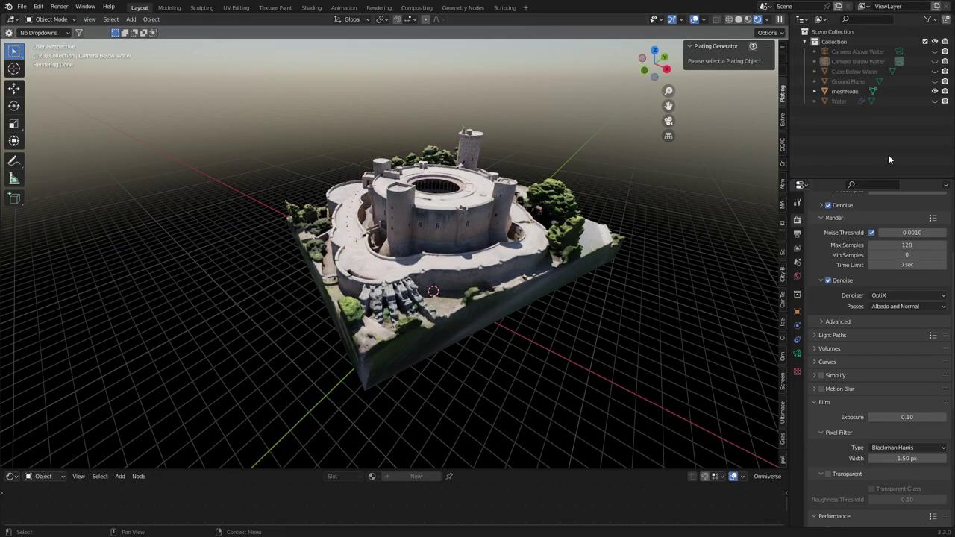
Unhide Water, Ground Plane and Cube Below Water, then lower meshNode along Z into the sea
click(936, 91)
drag(935, 101, 935, 51)
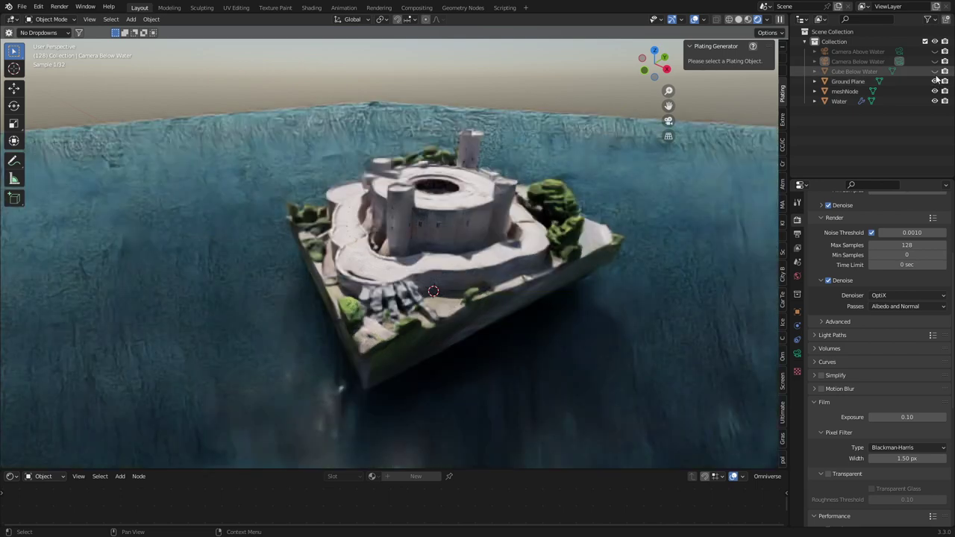
click(914, 91)
key(g)
key(z)
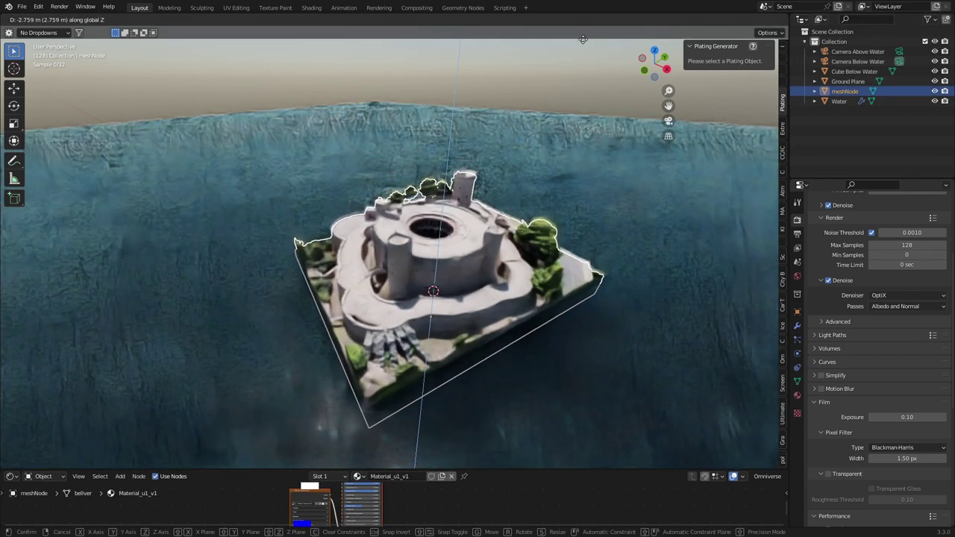
key(Return)
click(599, 121)
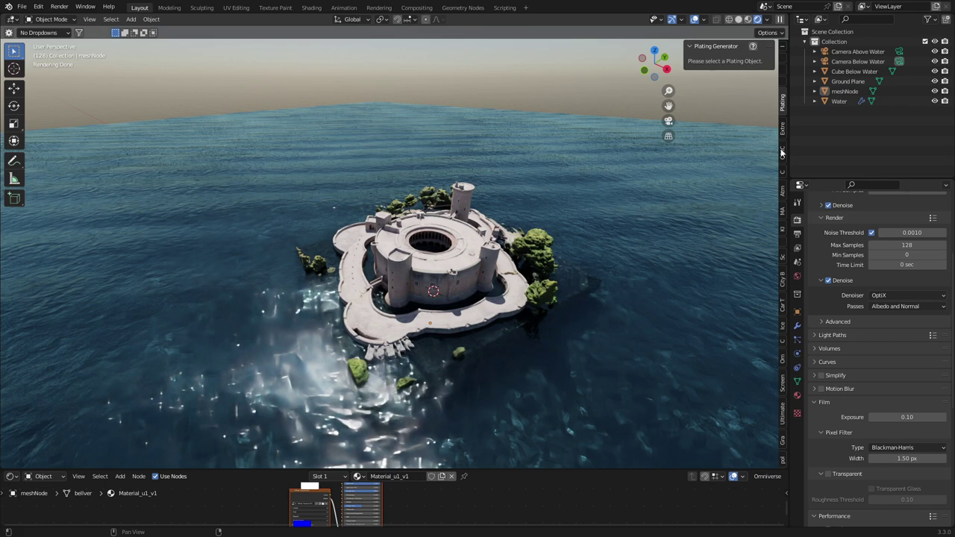
middle_drag(721, 219, 718, 212)
scroll(718, 207, up, 5)
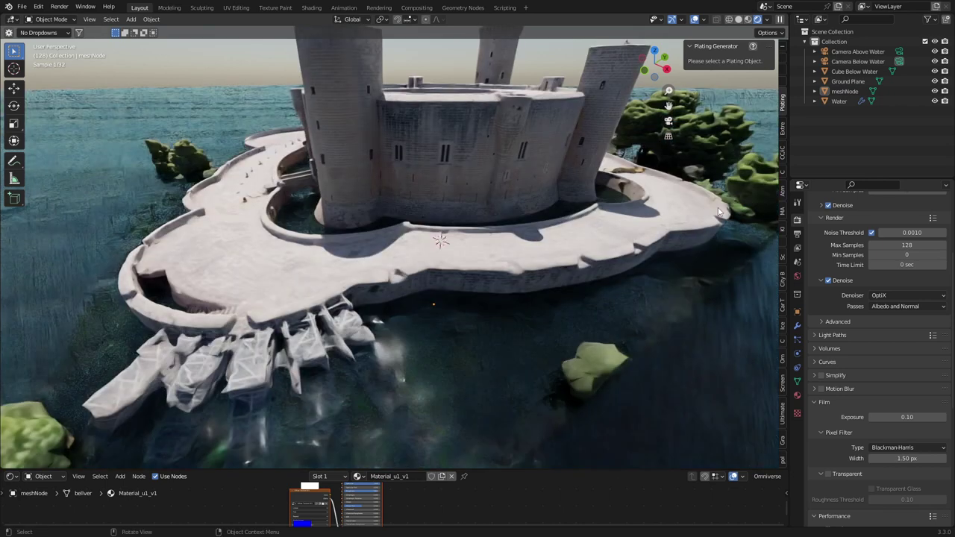
scroll(718, 209, down, 3)
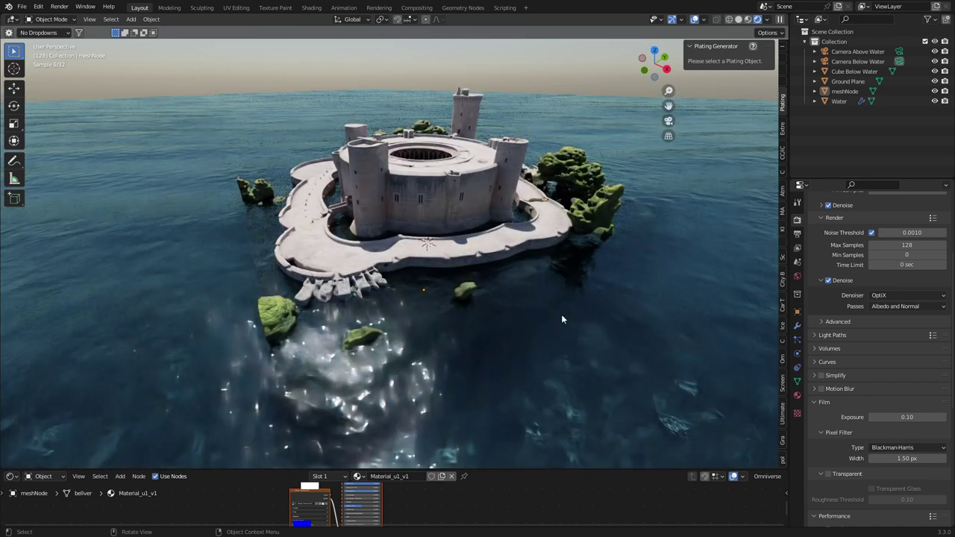